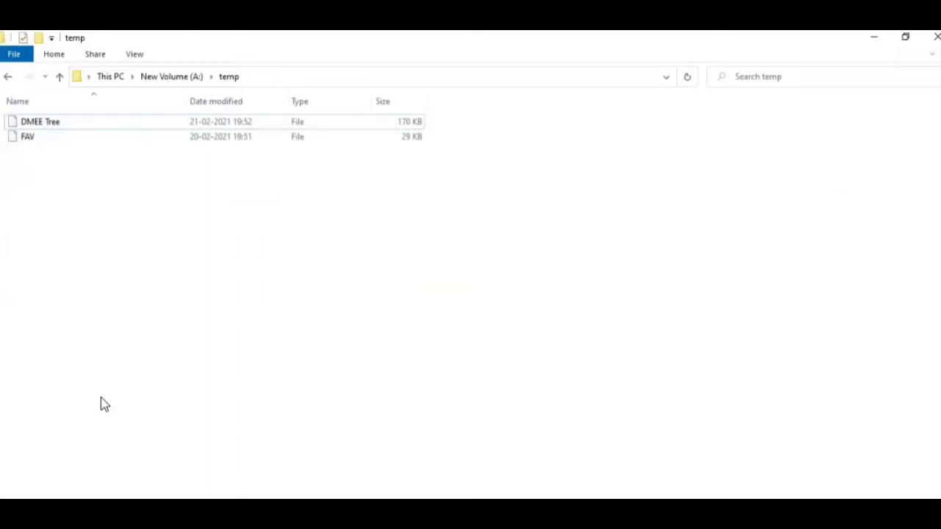
Step: Open the DMEE Tree file from File Explorer in Notepad to view its XML
left_click(99, 391)
left_click(101, 129)
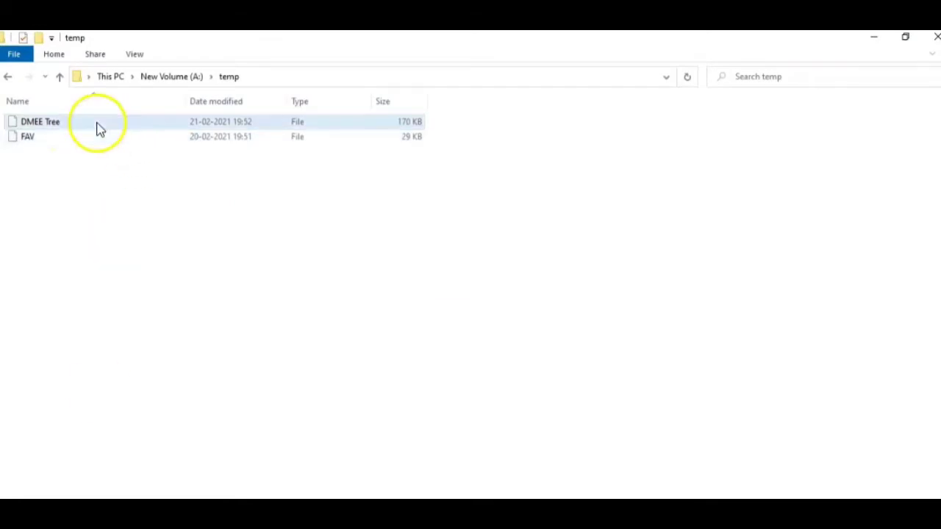
double_click(151, 125)
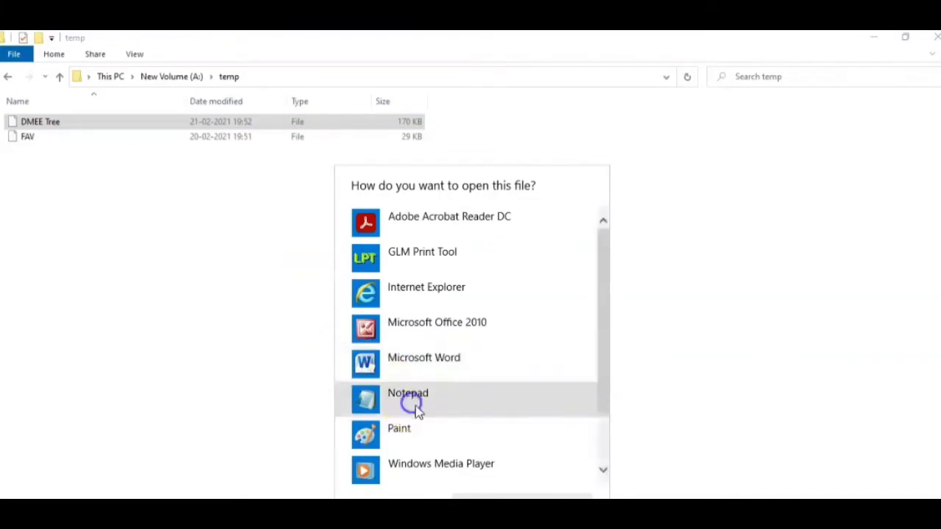
left_click(416, 406)
left_click(522, 497)
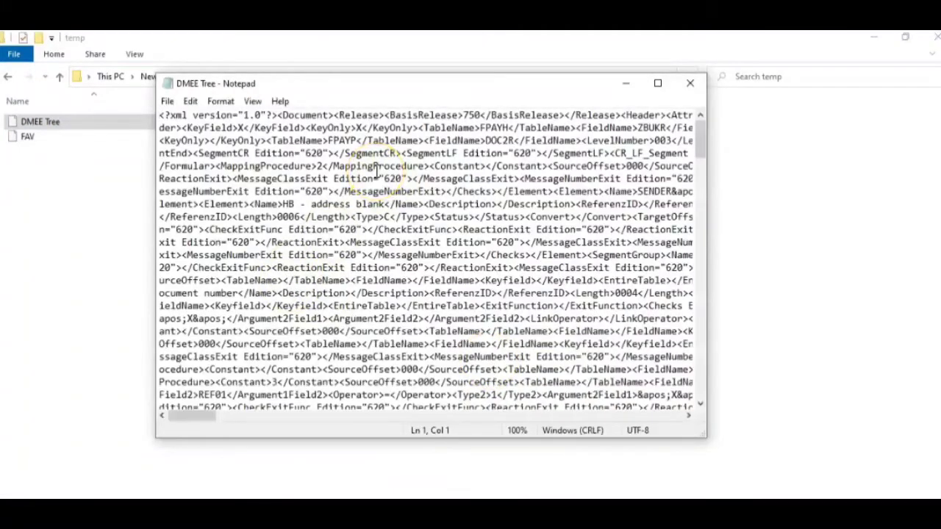
Step: Search the XML for '<name>' to reach the tag holding SE_UTLI_SISU
key("ctrl+f")
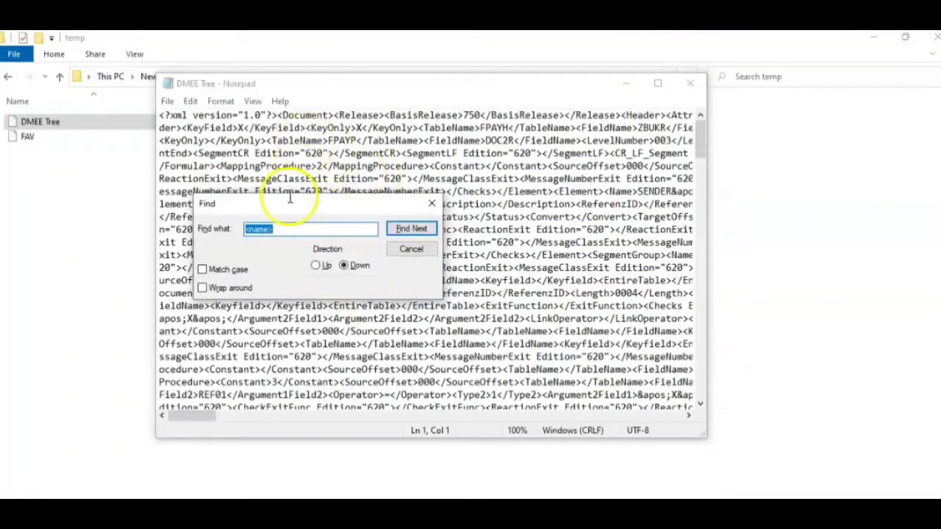
left_click(281, 229)
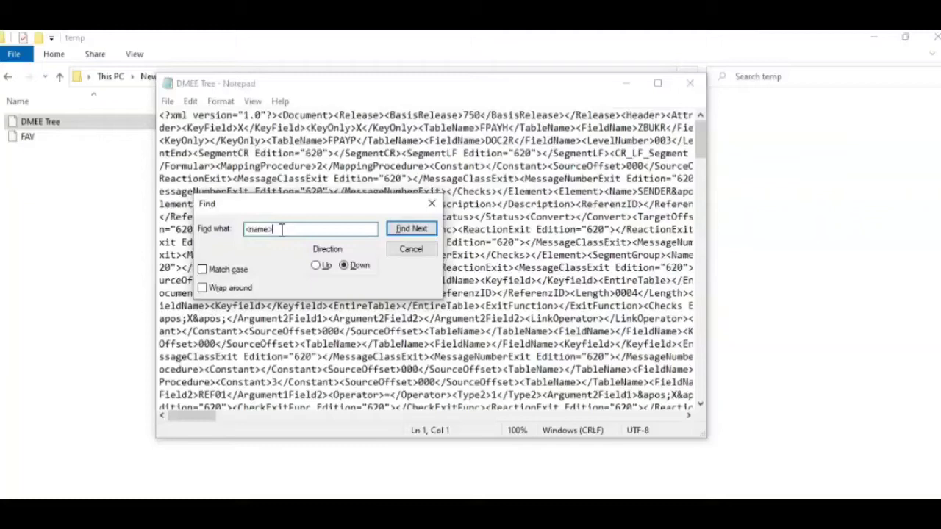
left_click_drag(281, 229, 231, 228)
left_click(411, 230)
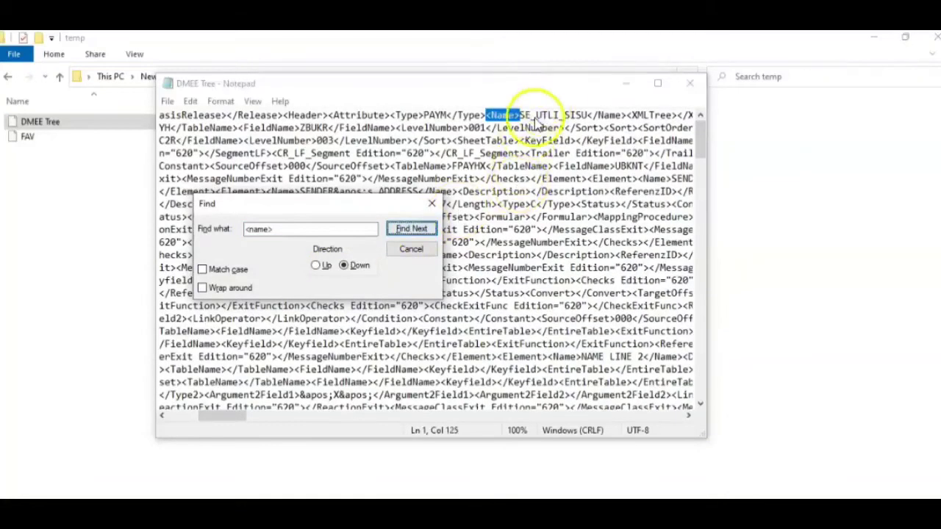
Step: Replace the tree name SE_UTLI_SISU with 'Test' between the Name tags
left_click(432, 204)
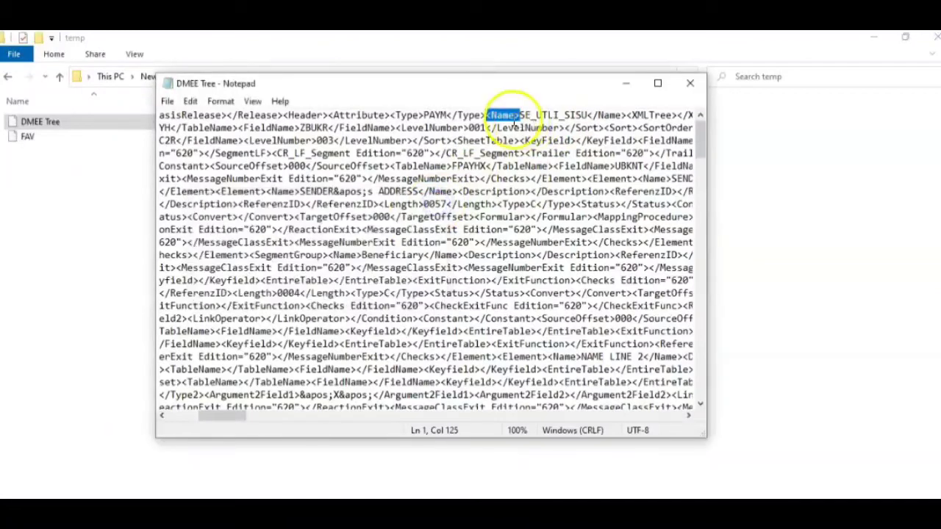
left_click_drag(514, 115, 494, 115)
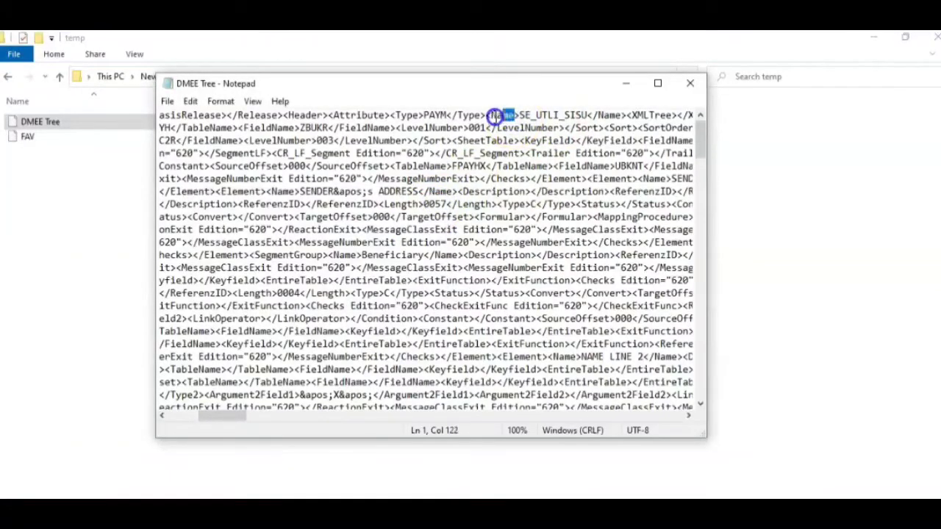
left_click_drag(599, 116, 617, 115)
left_click(584, 116)
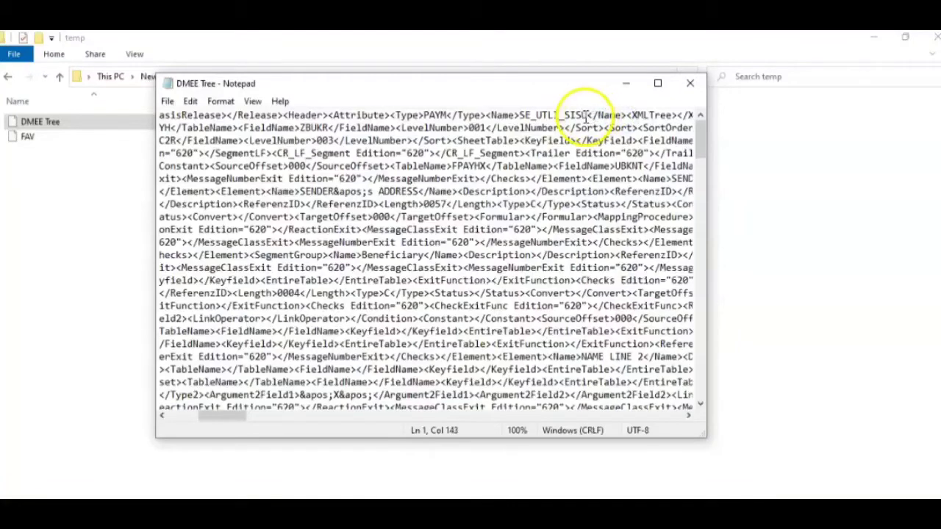
left_click_drag(586, 116, 520, 115)
type("T")
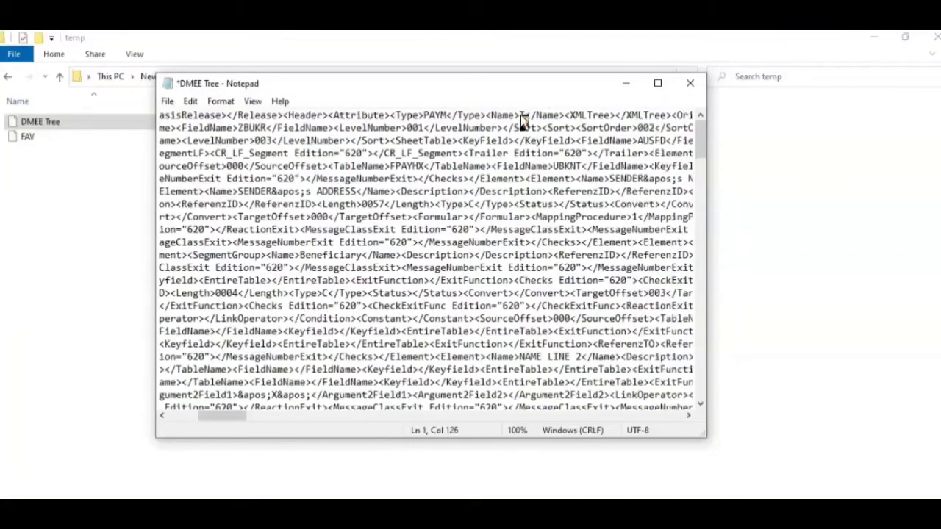
type("est")
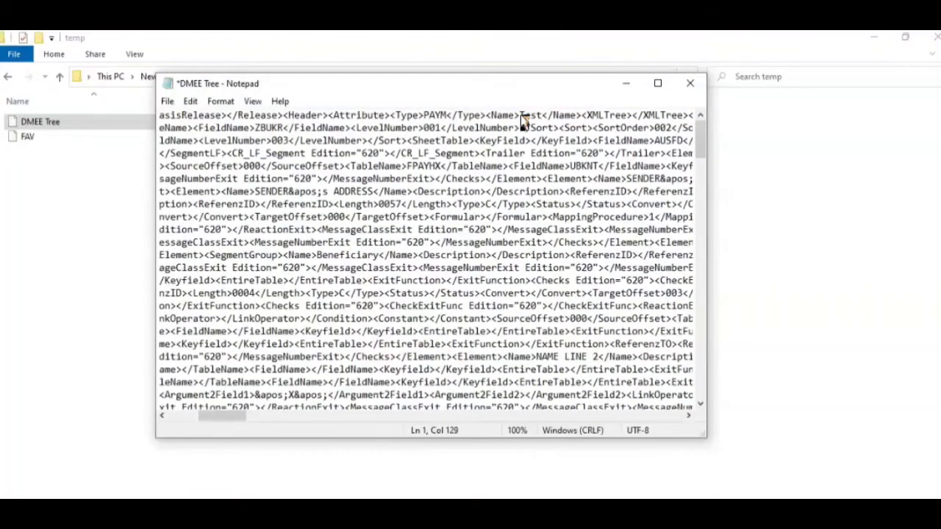
Step: Save the edited DMEE Tree XML and close Notepad
key("ctrl+s")
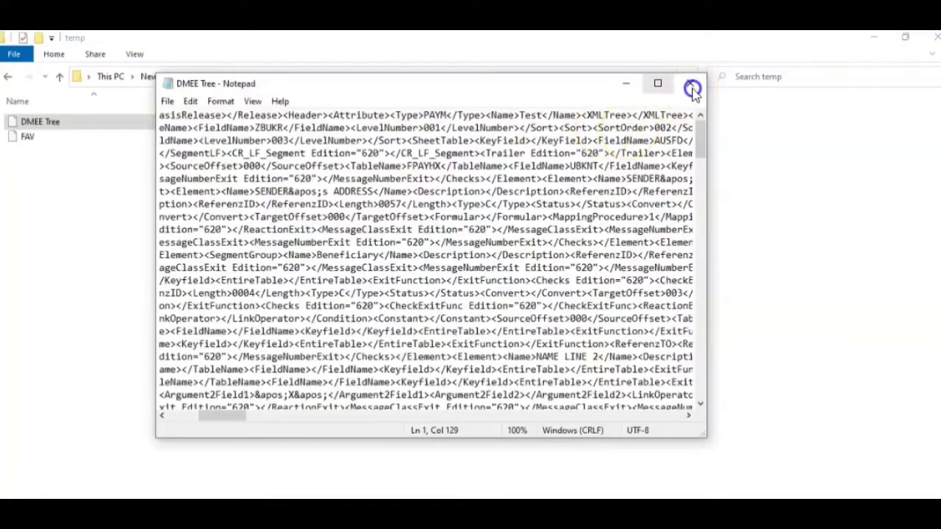
key("alt+F4")
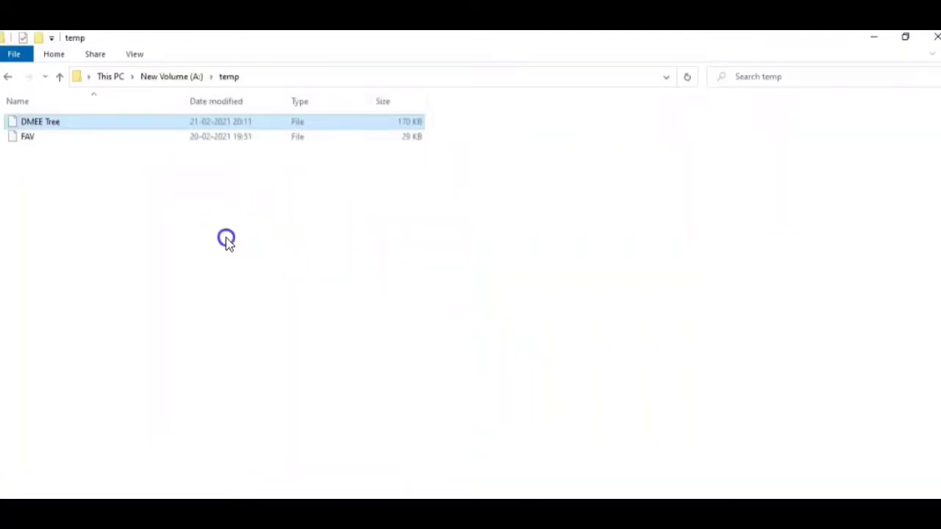
left_click(225, 238)
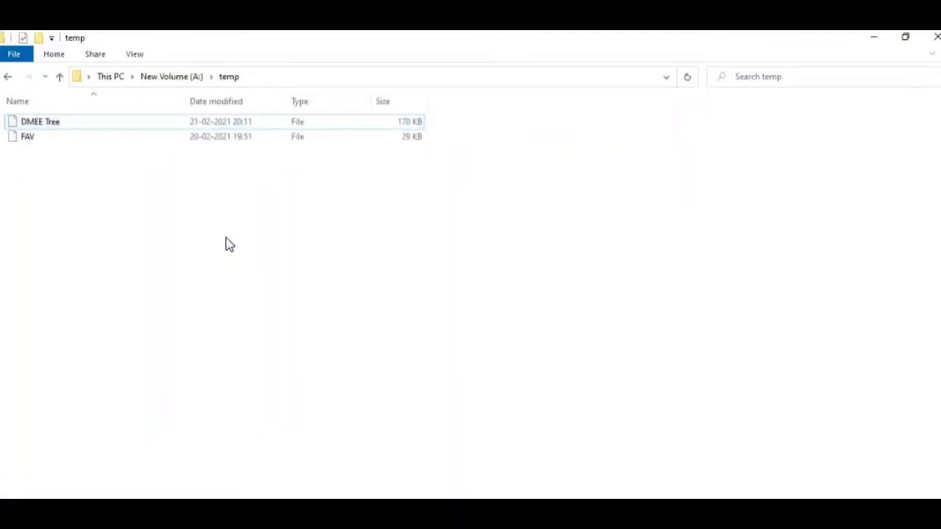
Step: Run transaction DMEE to reach the DME Engine initial screen and its Format tree menu
left_click(74, 67)
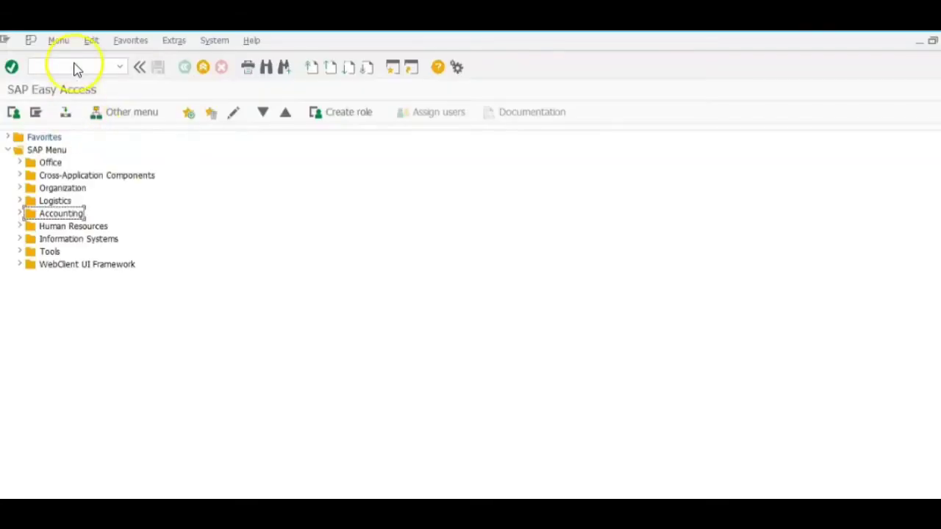
type("dmee")
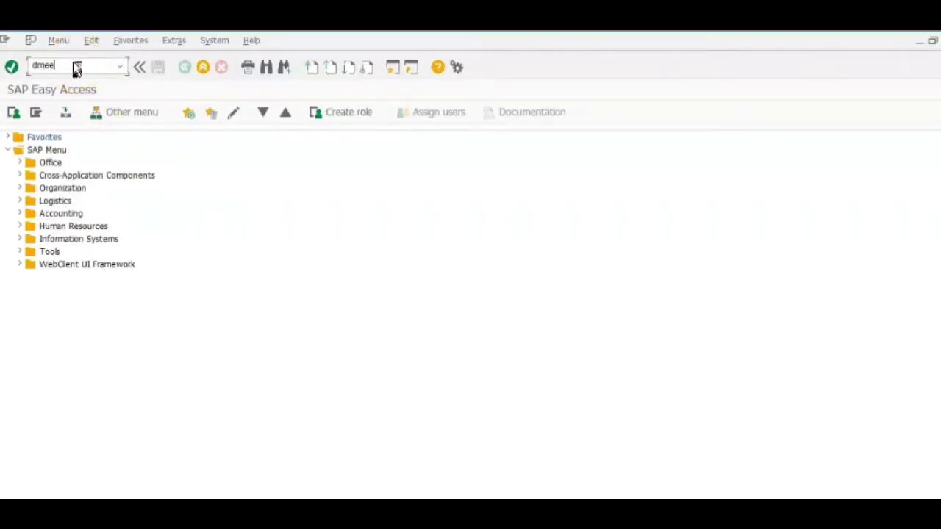
key("Return")
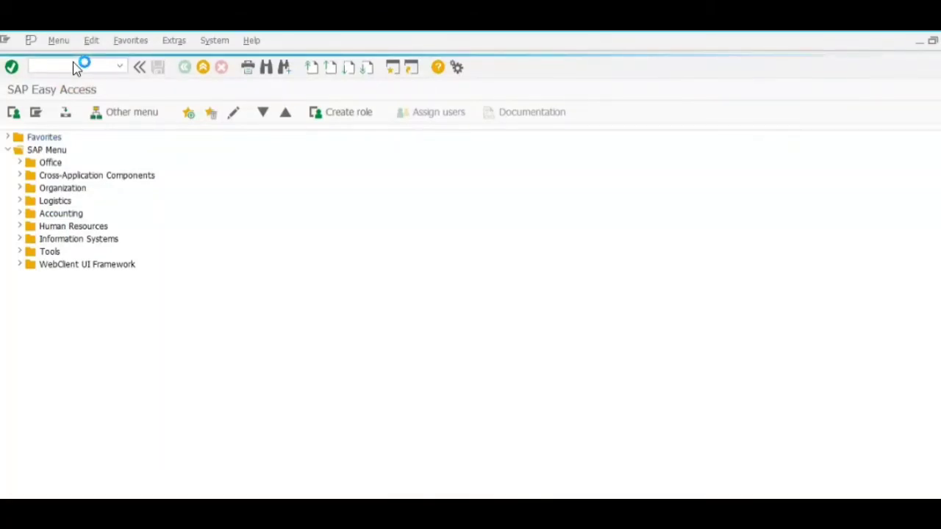
left_click(71, 41)
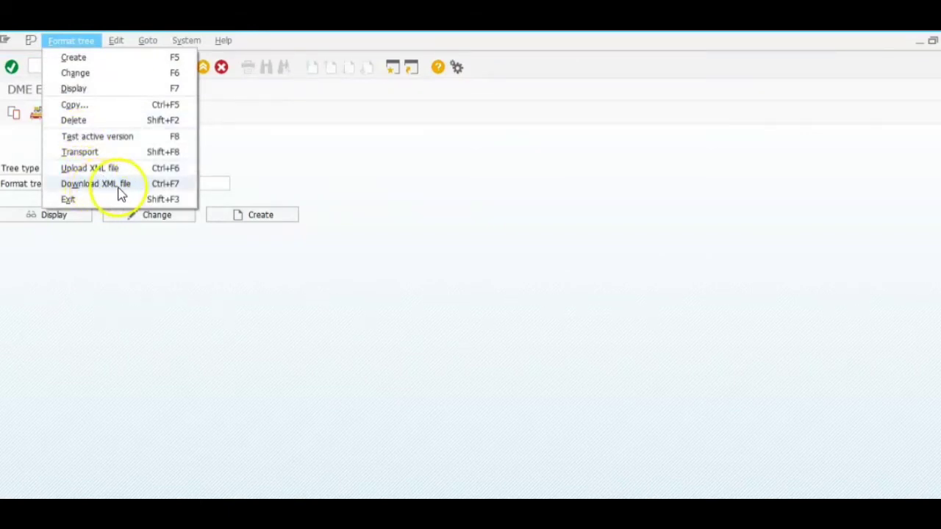
Step: Upload the XML file A:\temp\DMEE Tree as a new format tree
left_click(115, 168)
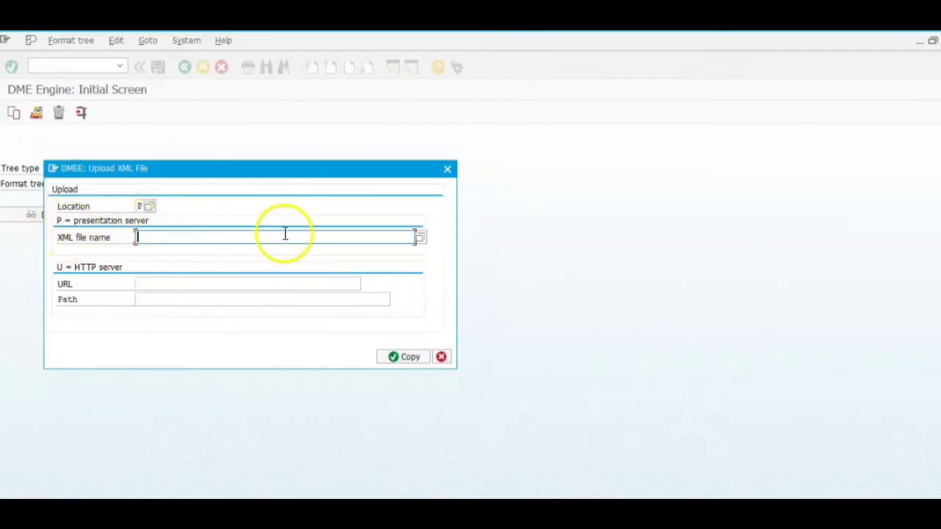
left_click(420, 238)
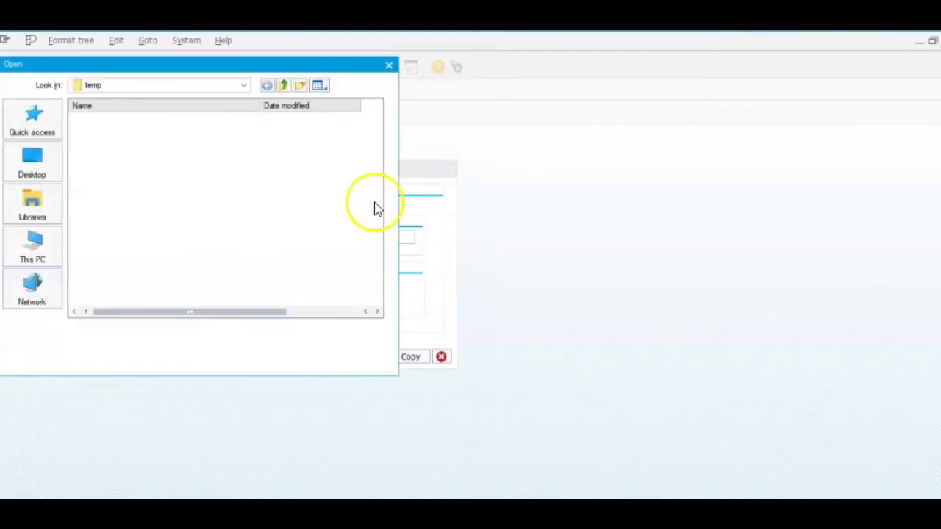
left_click(110, 119)
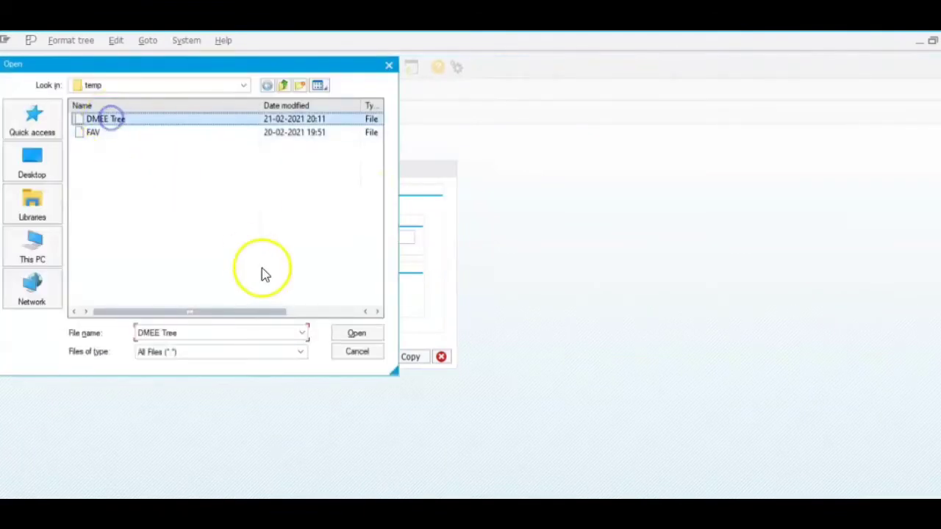
left_click(358, 334)
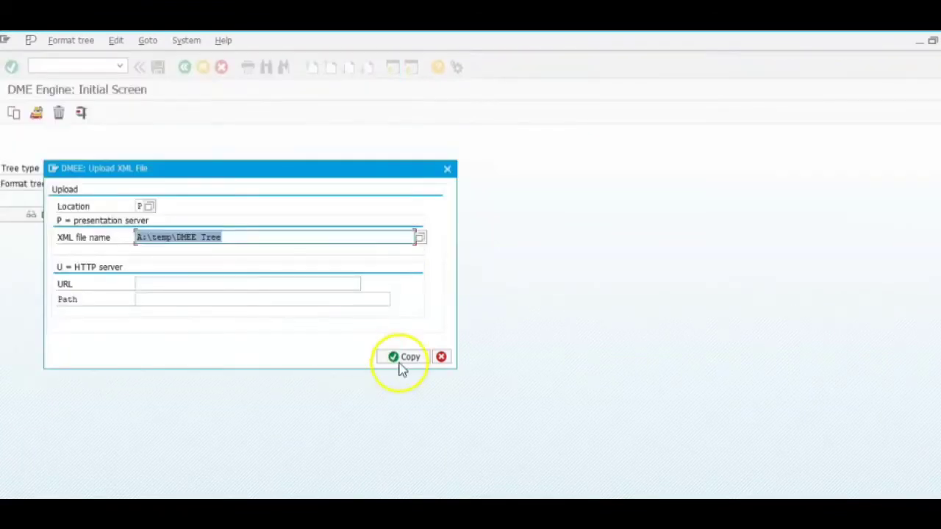
left_click(407, 359)
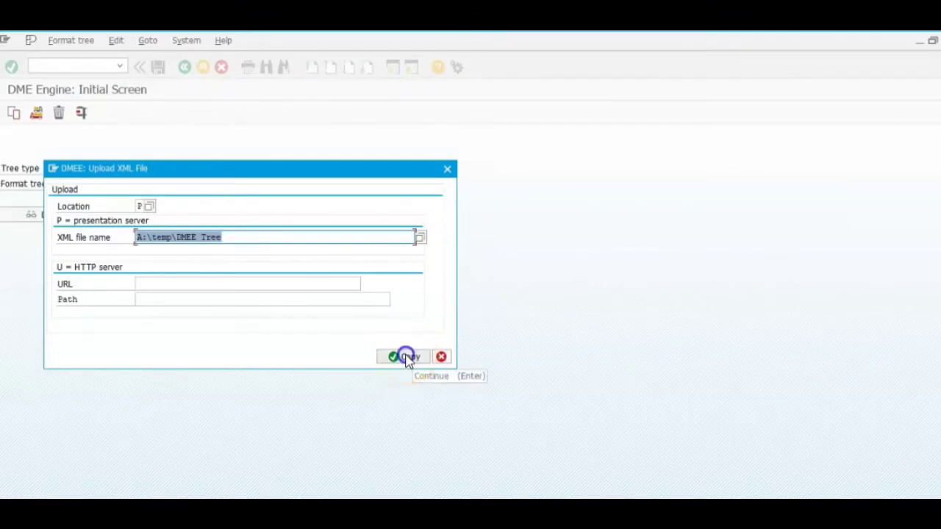
Step: Allow SAP GUI to read the local file, then leave the Create Format Tree TEST screen
left_click(103, 297)
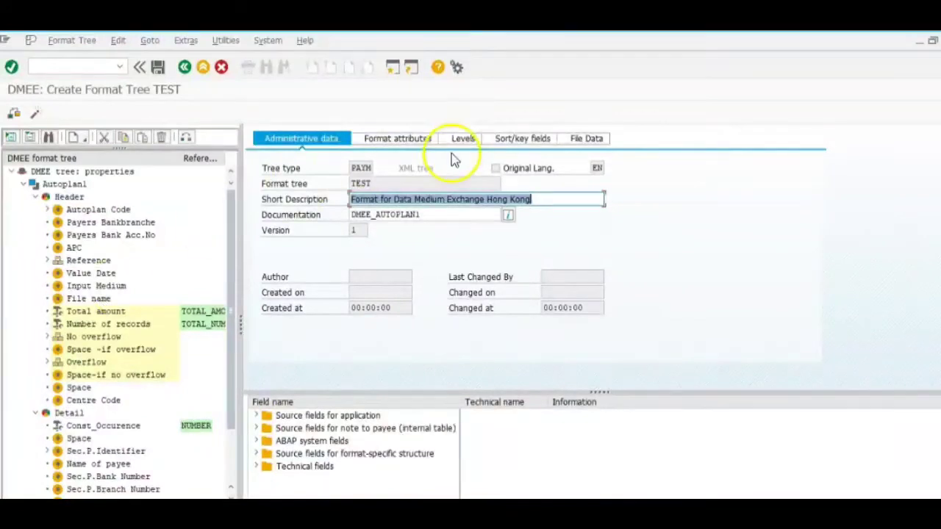
left_click(390, 184)
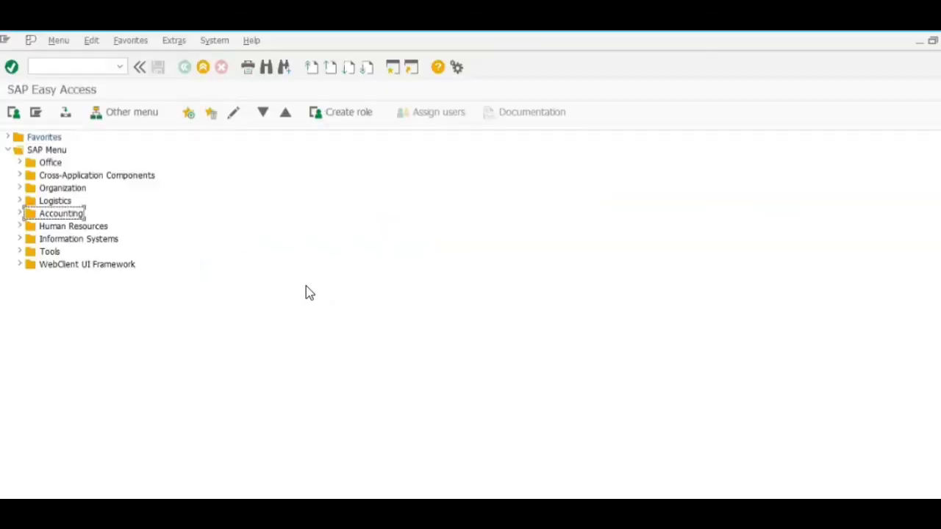
Step: Run transaction F110 for payment run 05.02.2021, identification VK07
left_click(60, 67)
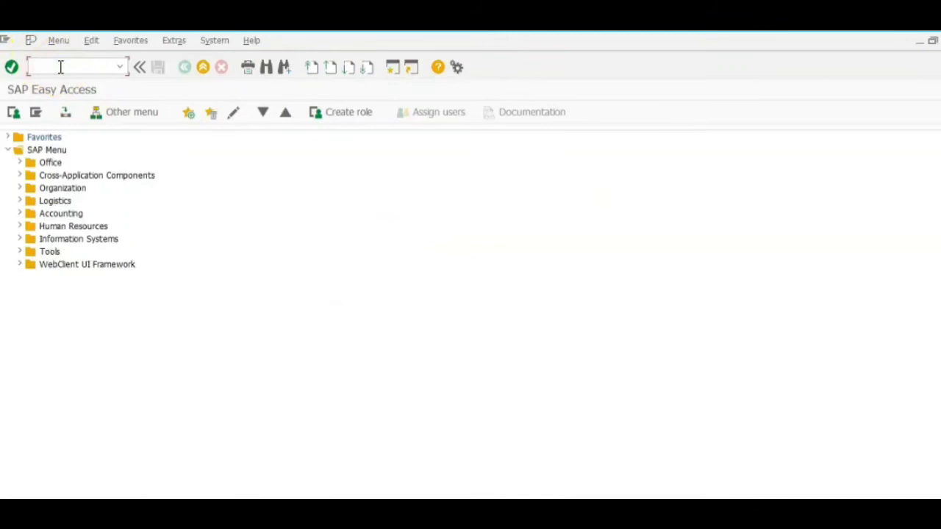
type("f110")
key("Return")
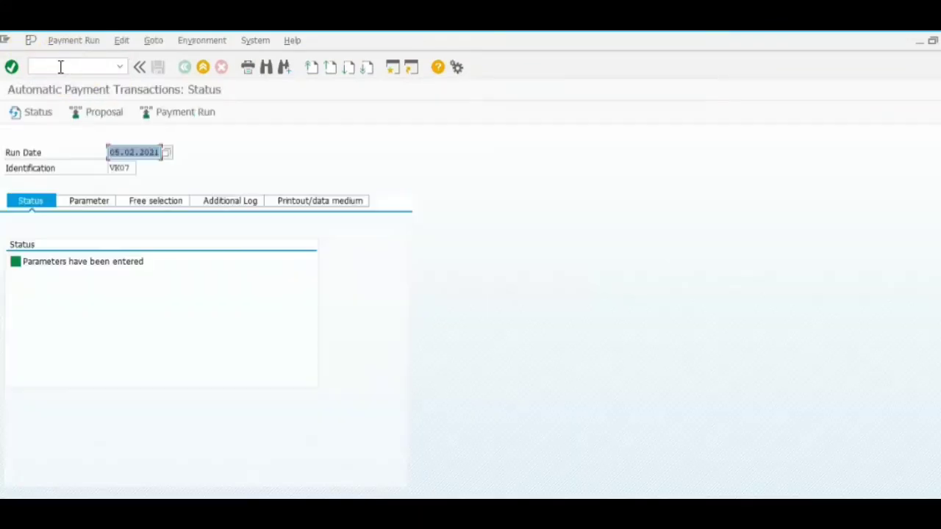
Step: Schedule the payment proposal for run VK07 with start date 21.02.2021, time 00:00:00
left_click(108, 117)
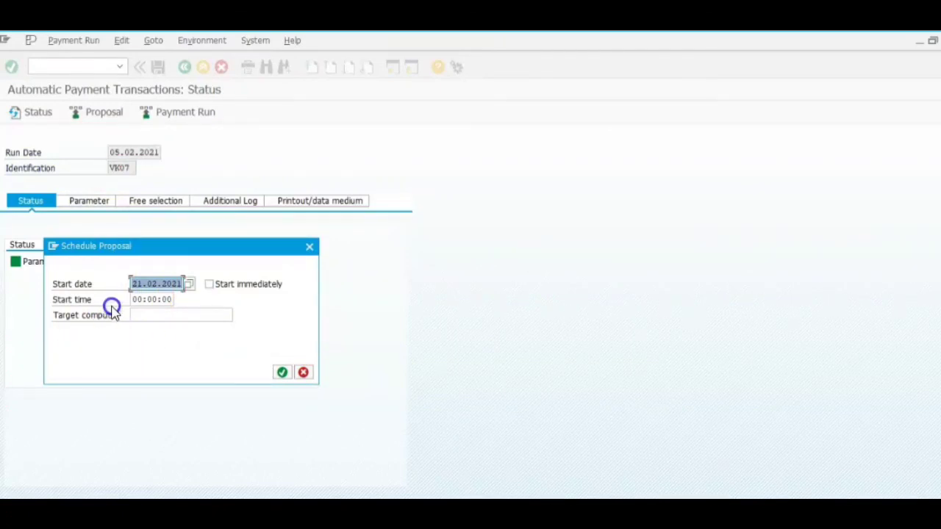
left_click(99, 345)
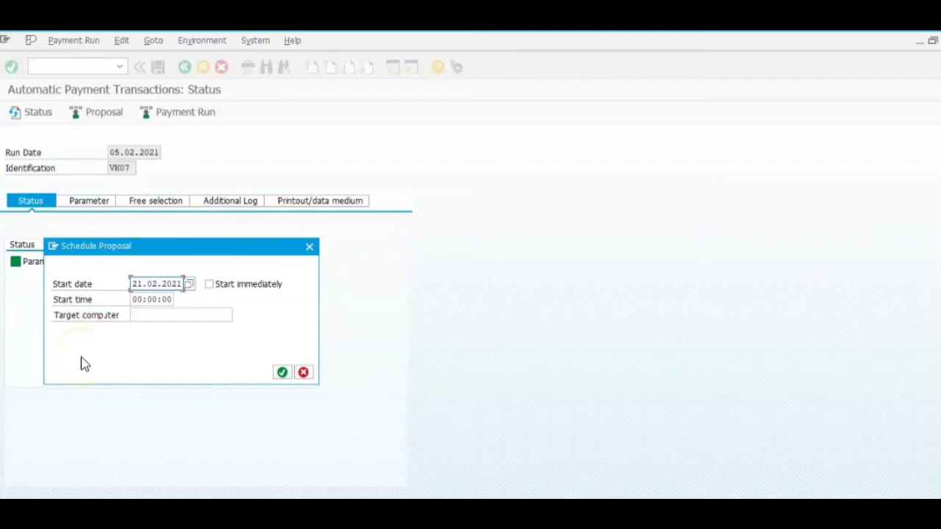